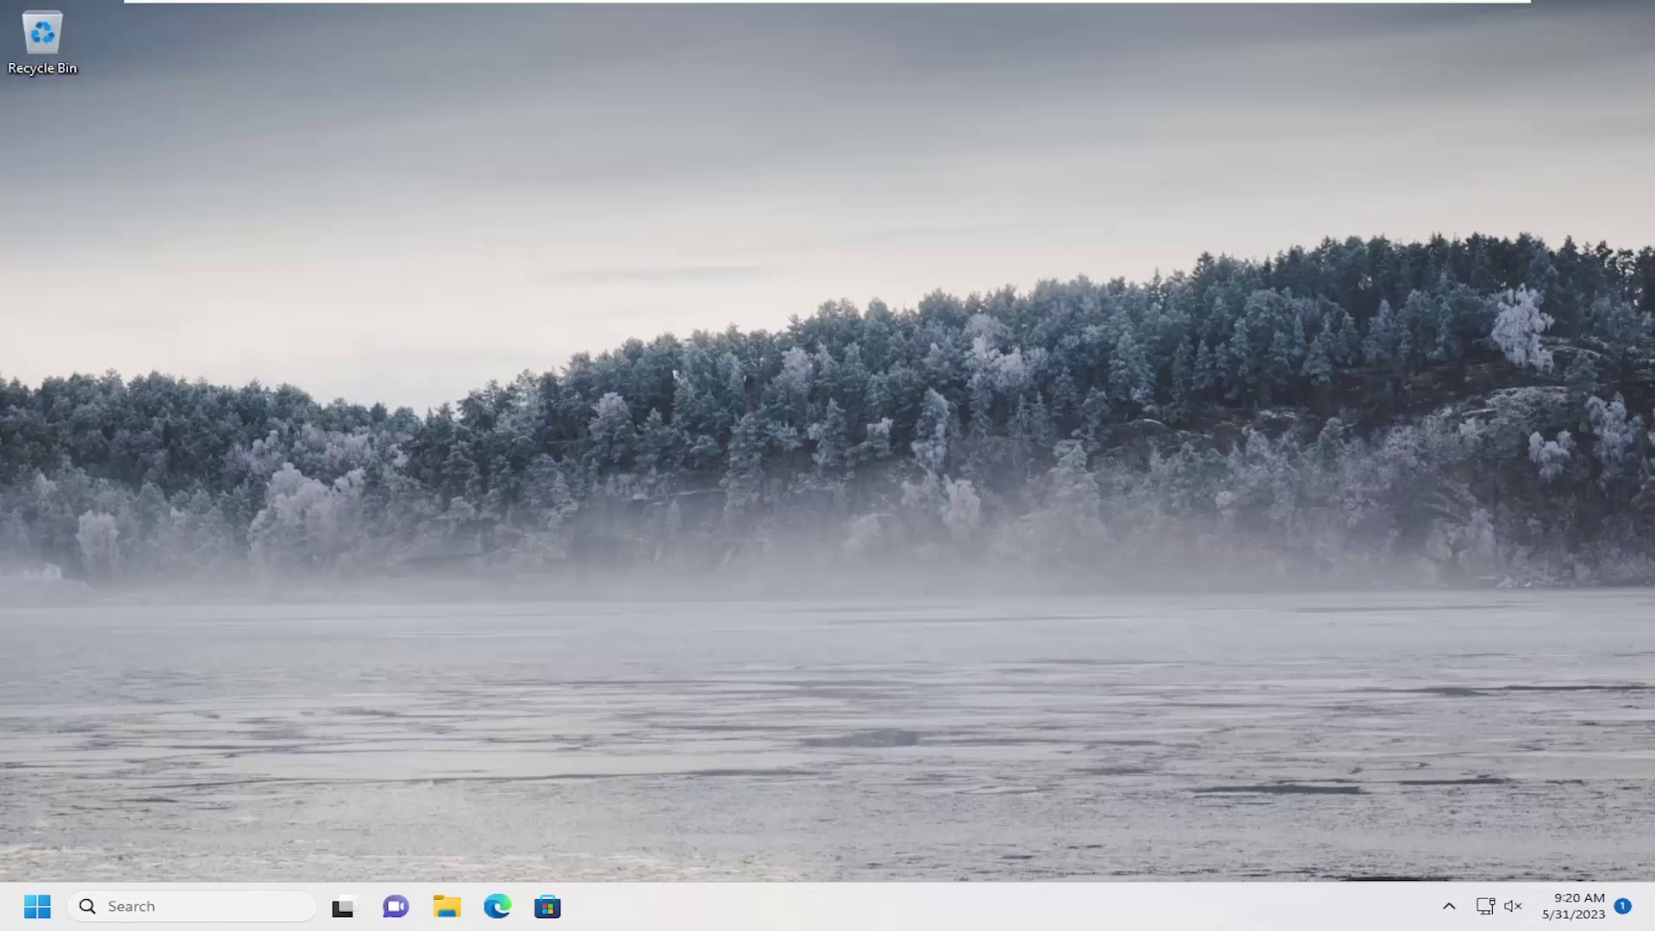
Step: Search for regedit and run Registry Editor as administrator
key("super+s")
type("re")
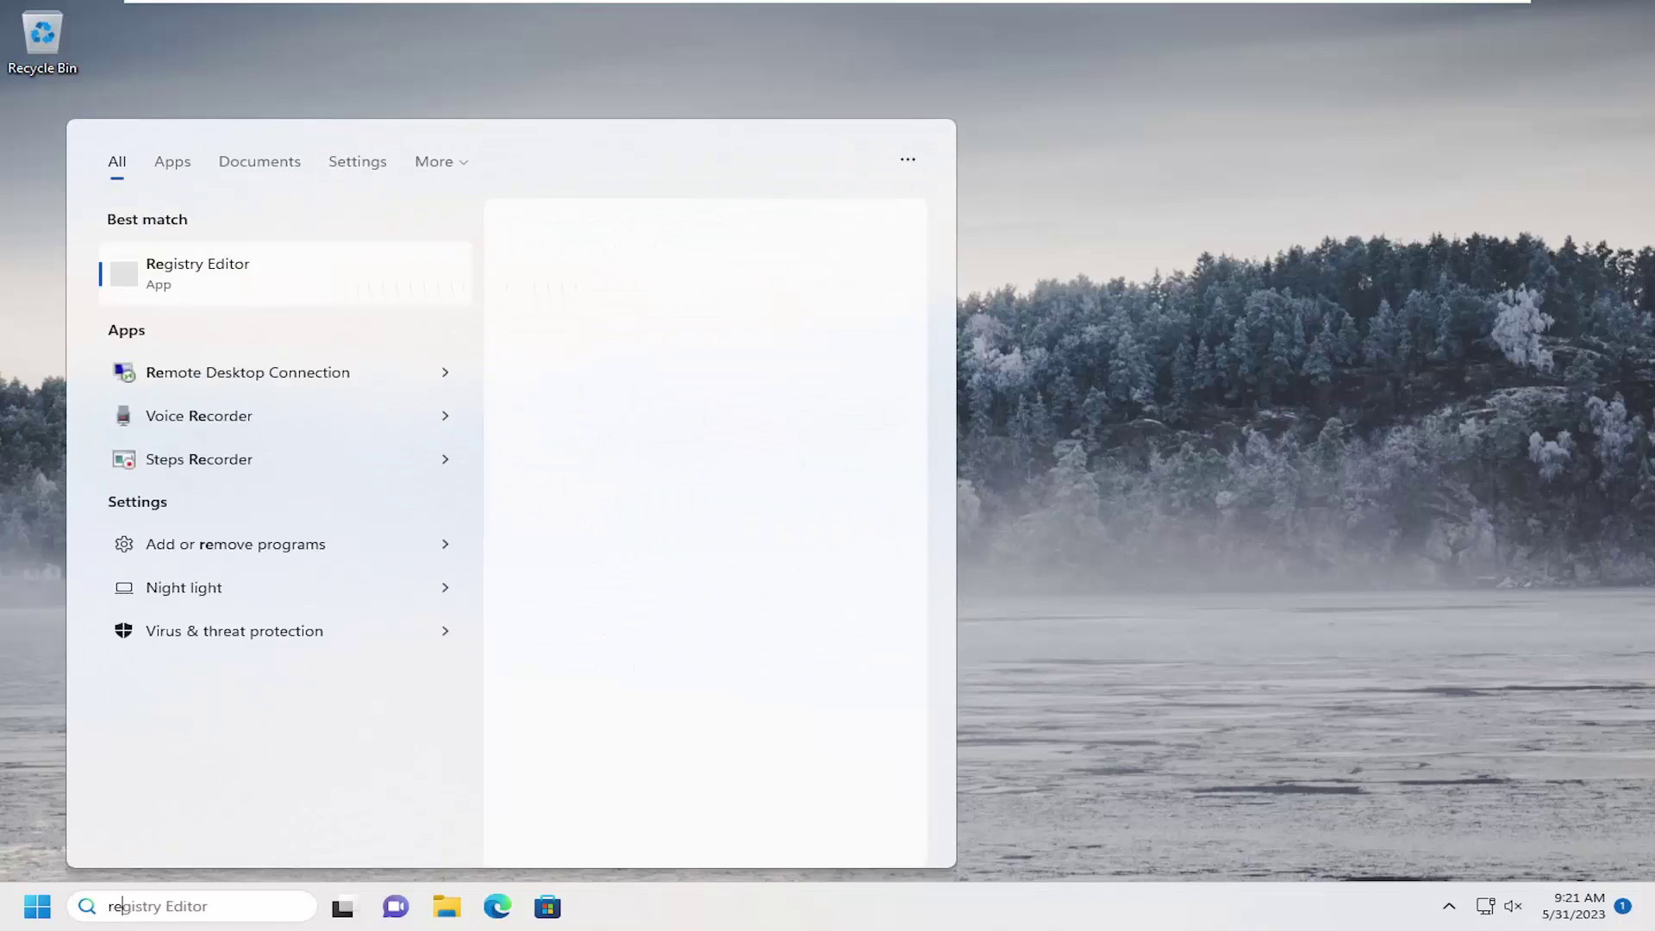
type("gedit")
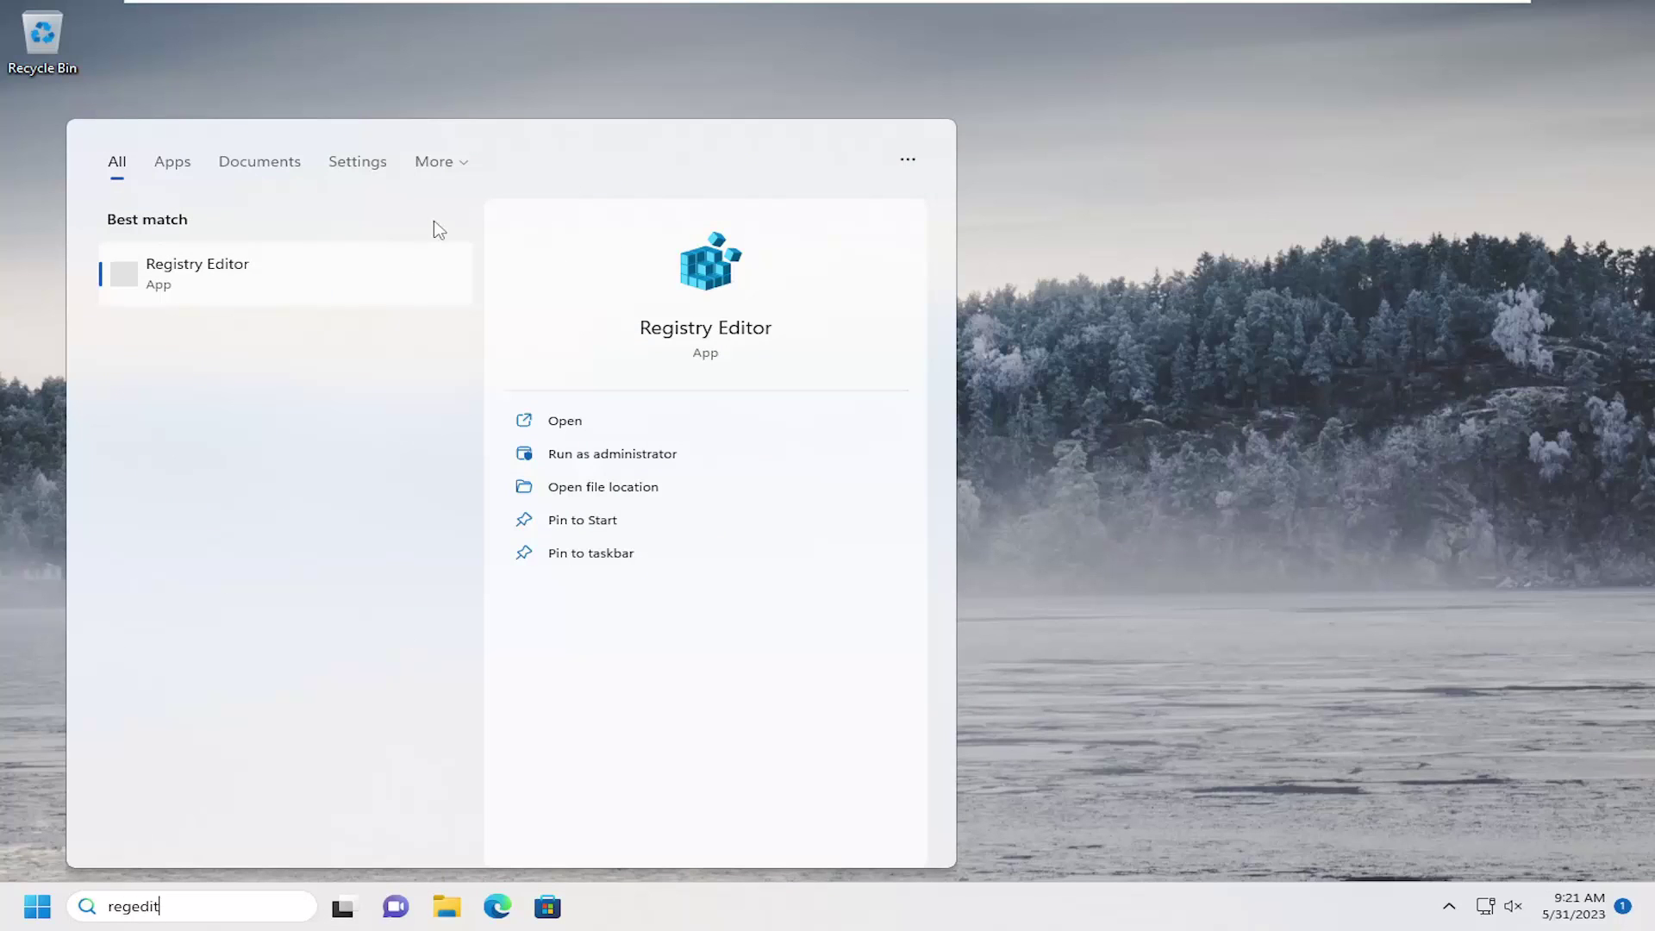
right_click(180, 268)
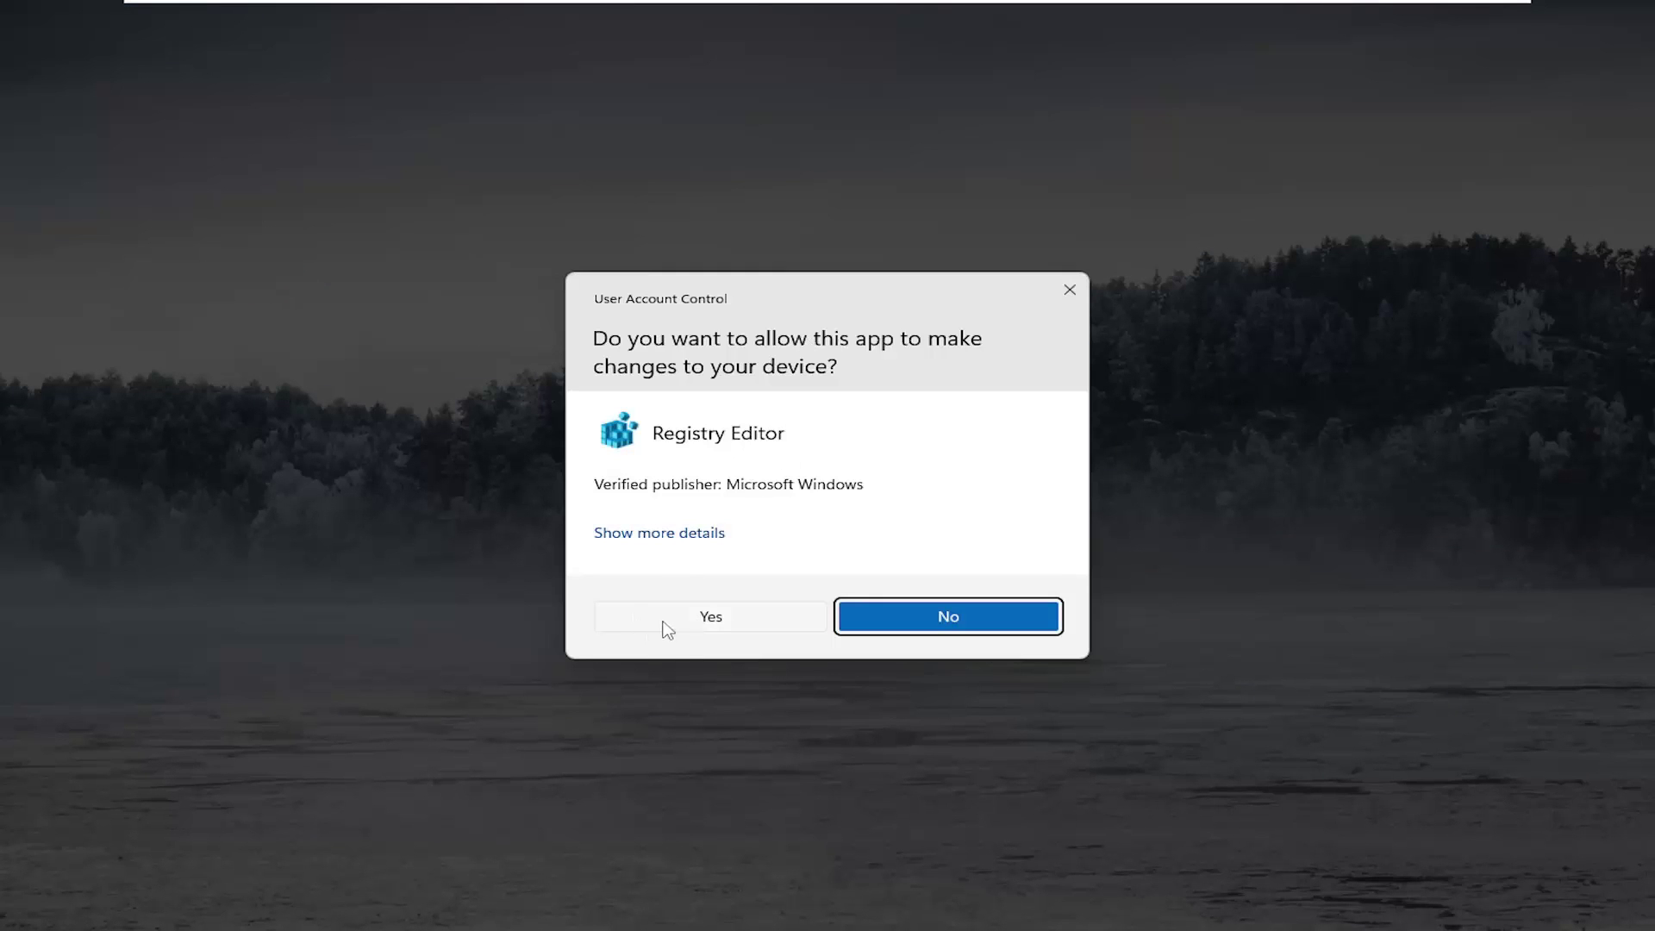
Step: Approve the User Account Control prompt so Registry Editor opens
left_click(692, 622)
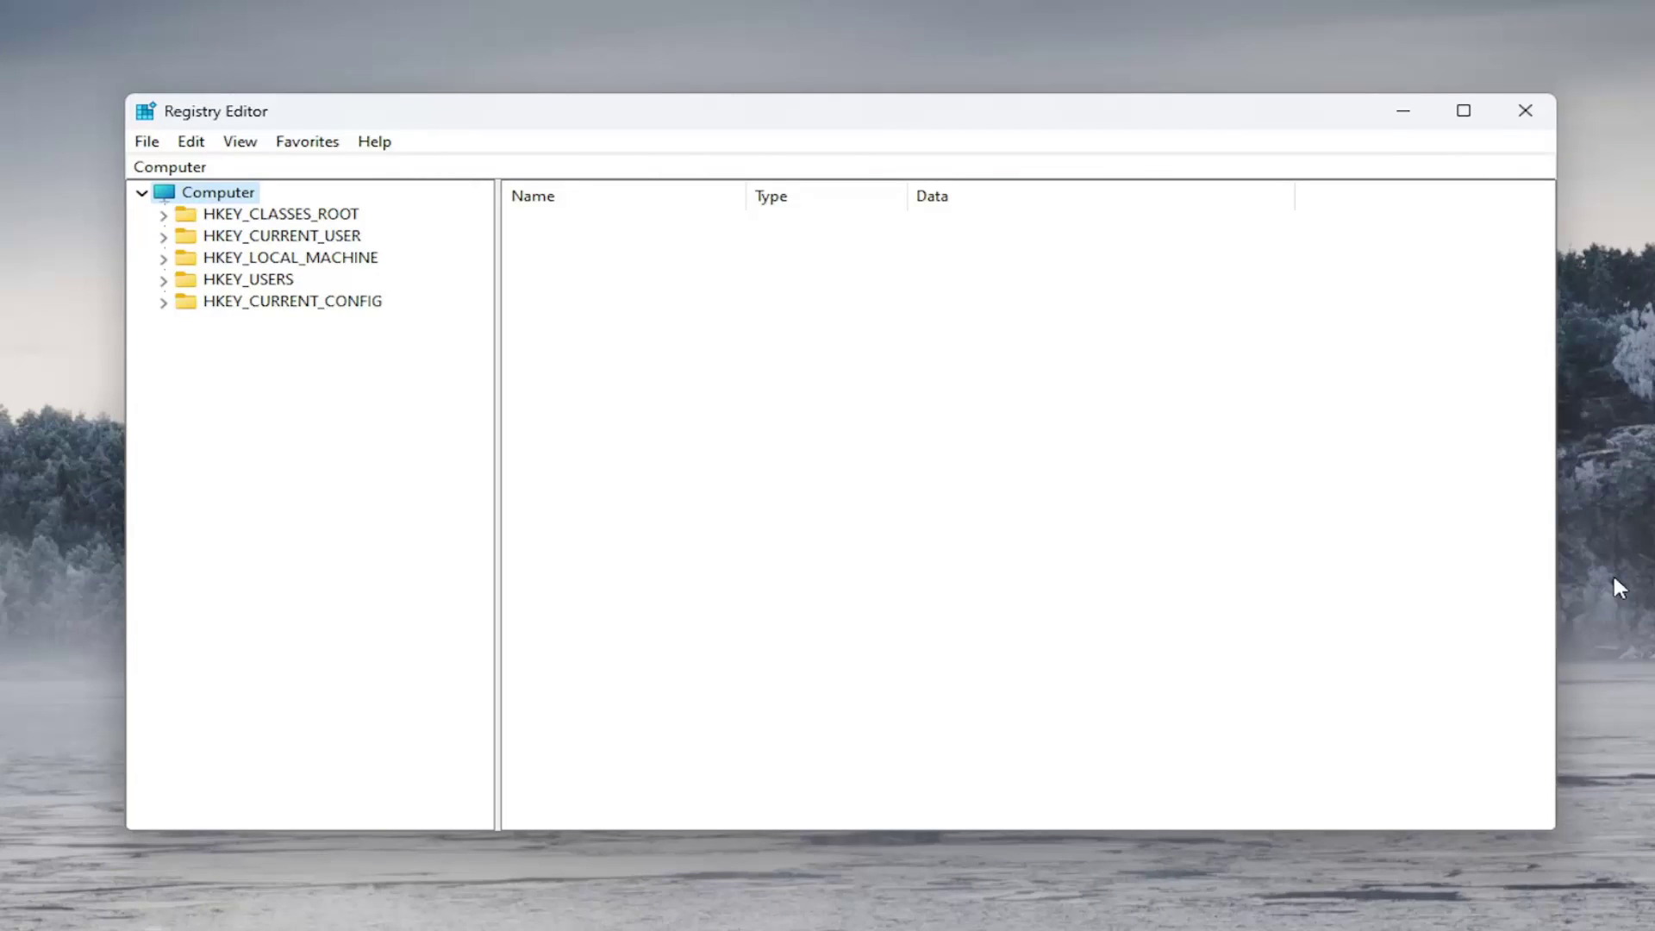
left_click(146, 142)
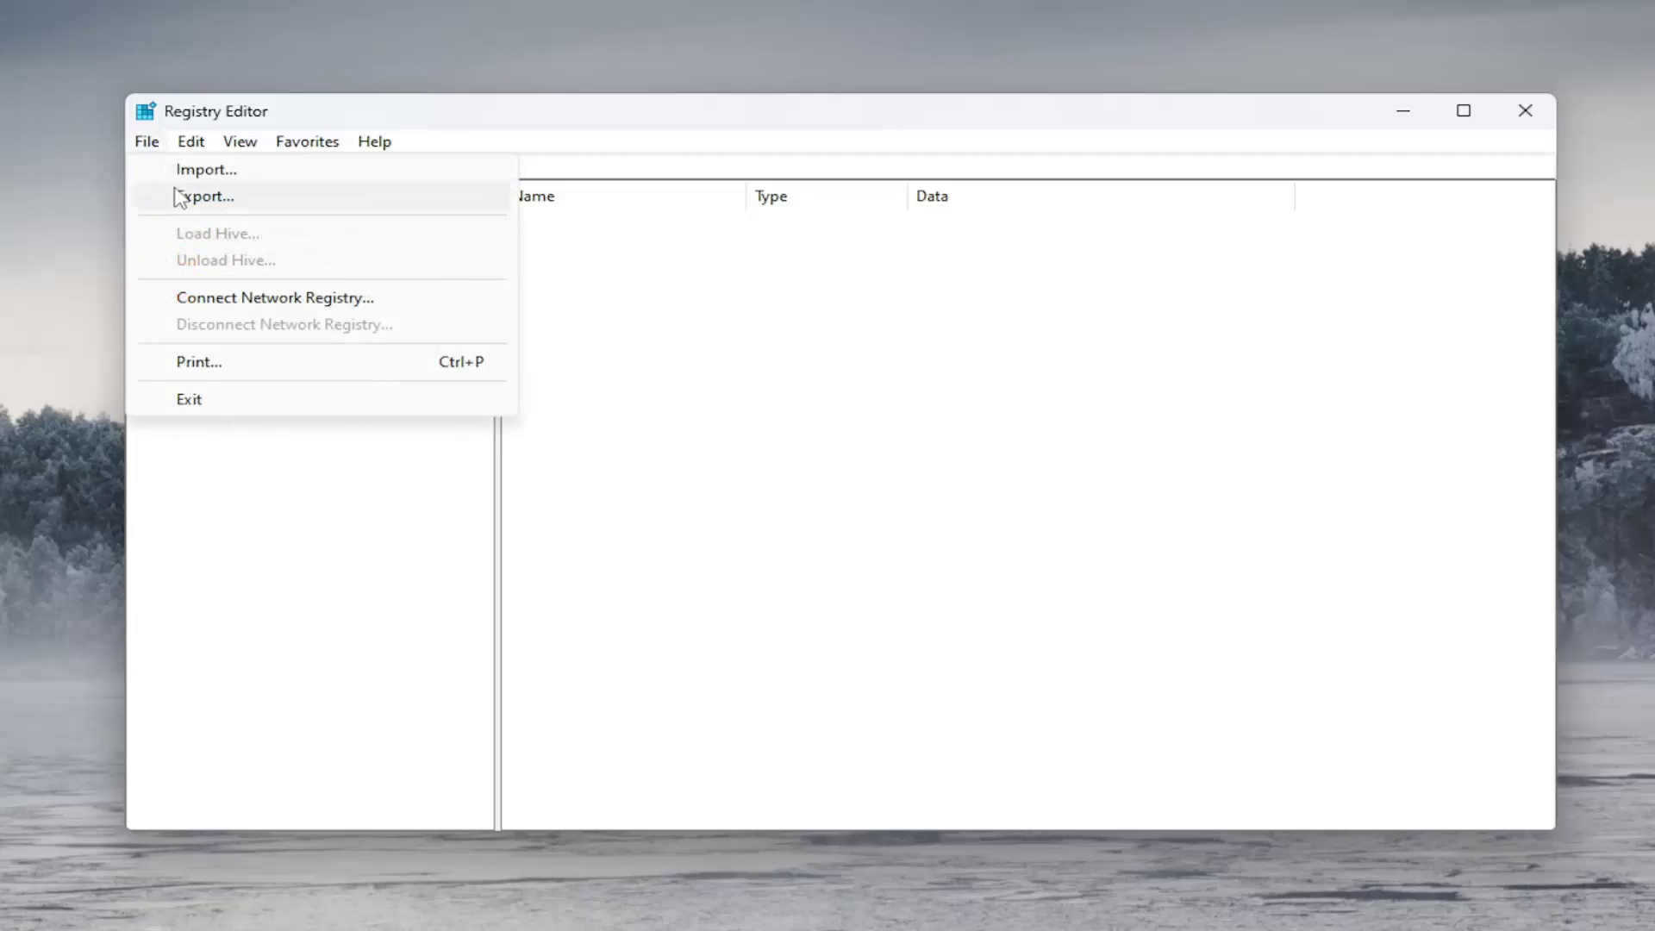
left_click(176, 191)
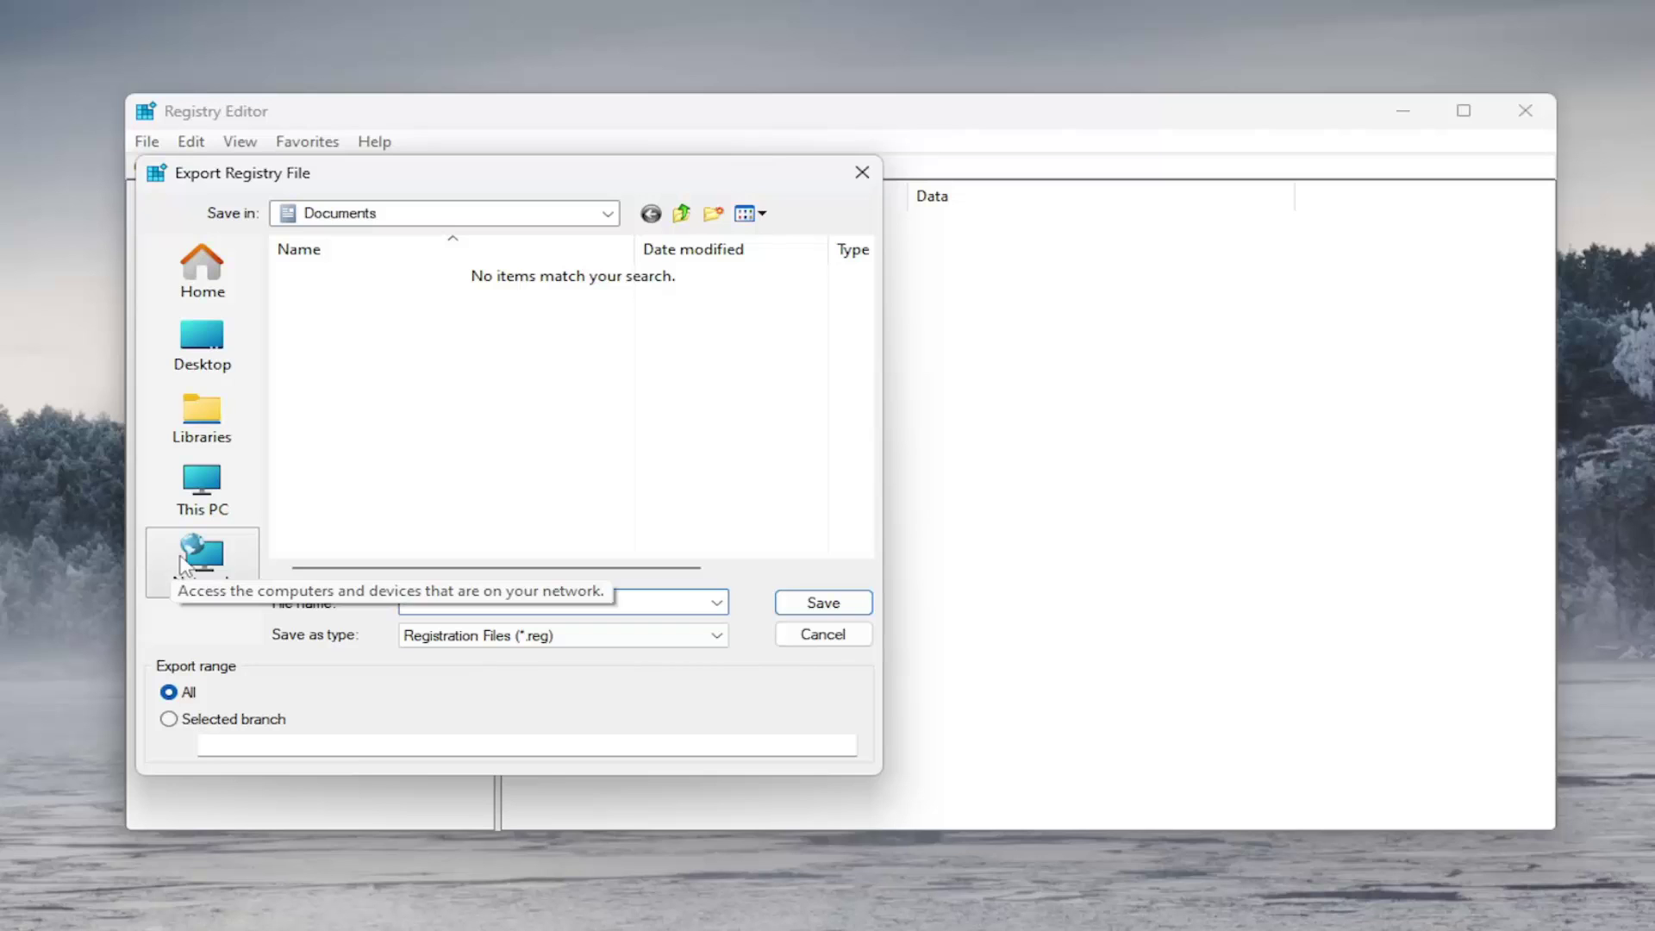
left_click(832, 638)
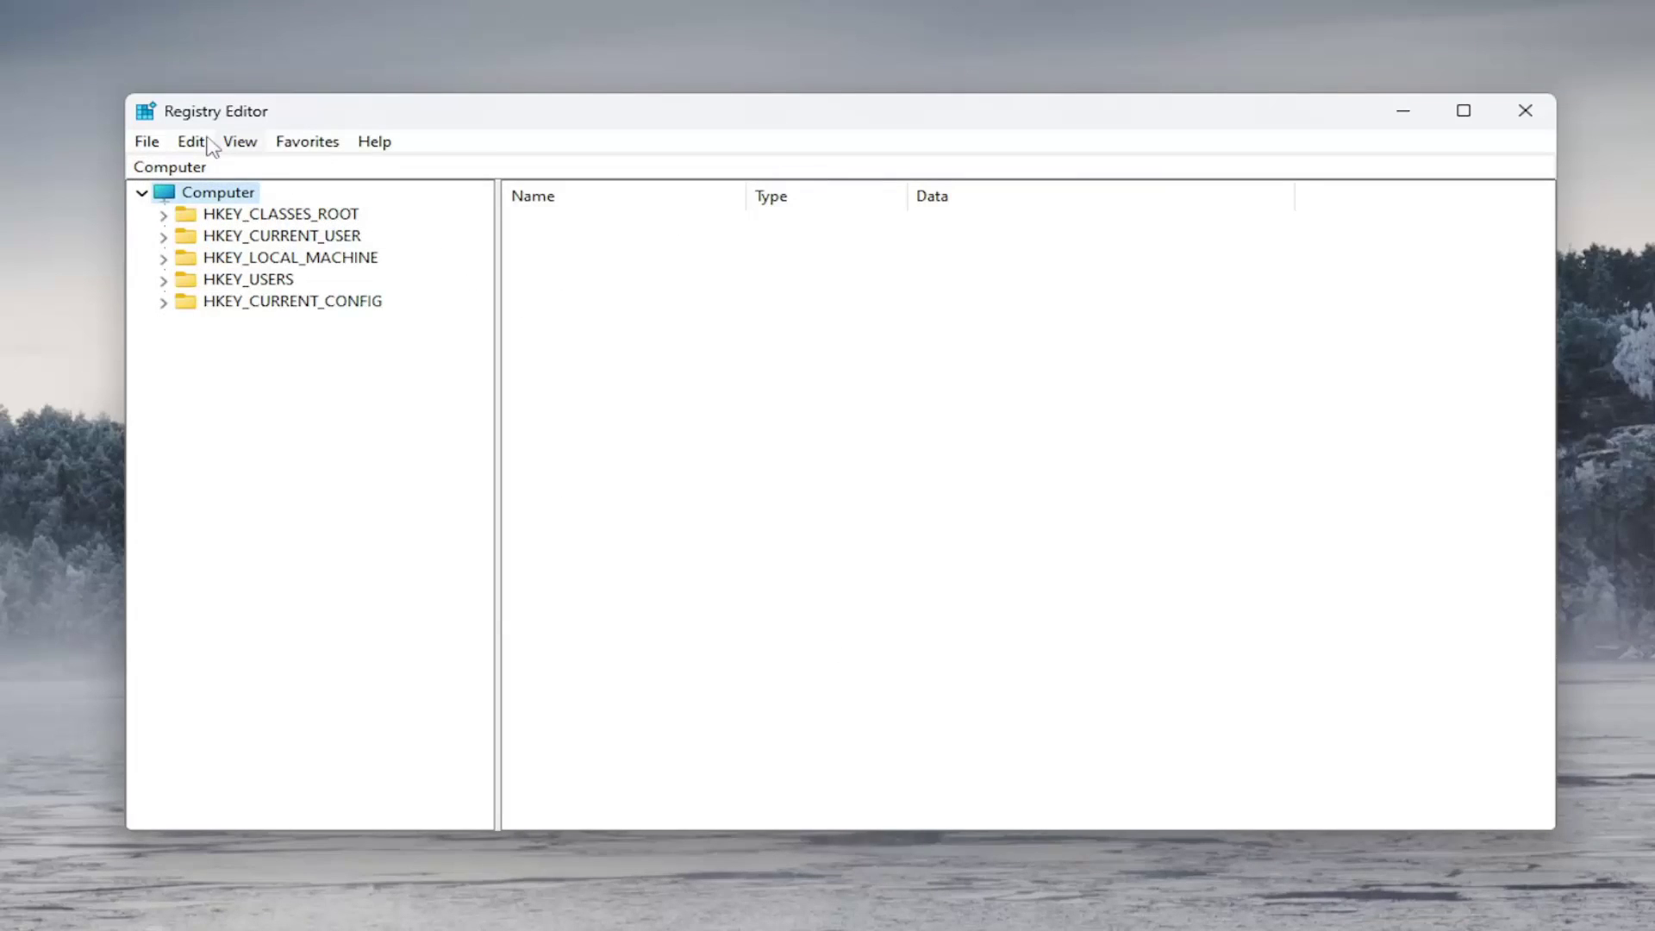
left_click(146, 147)
left_click(200, 169)
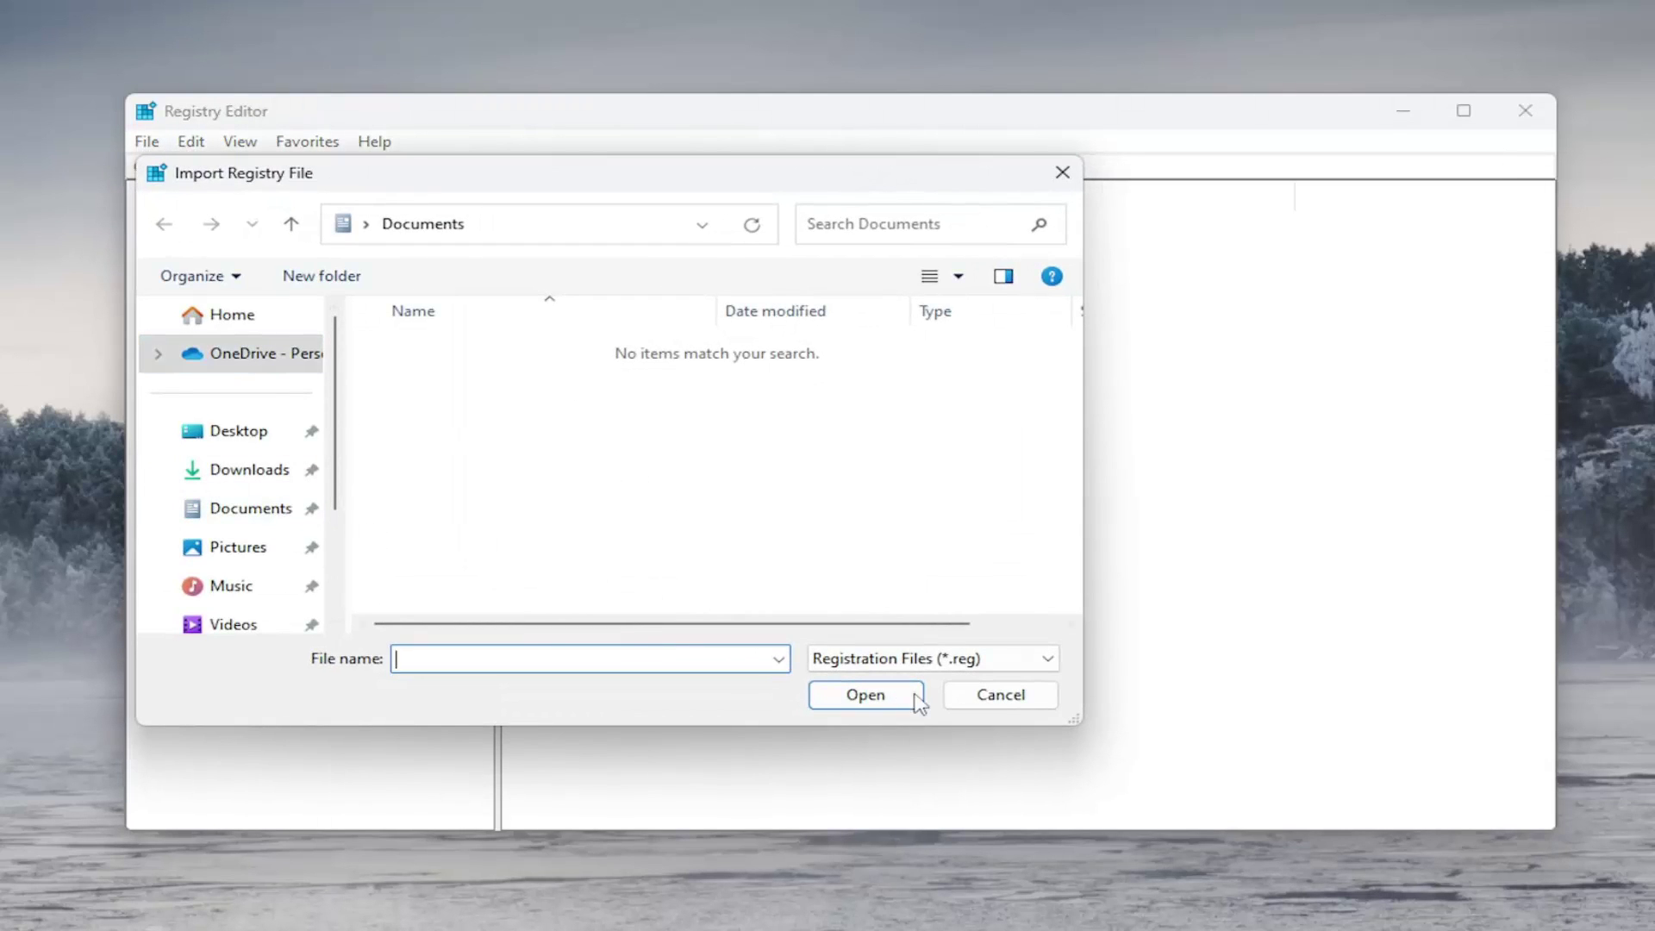
left_click(1003, 705)
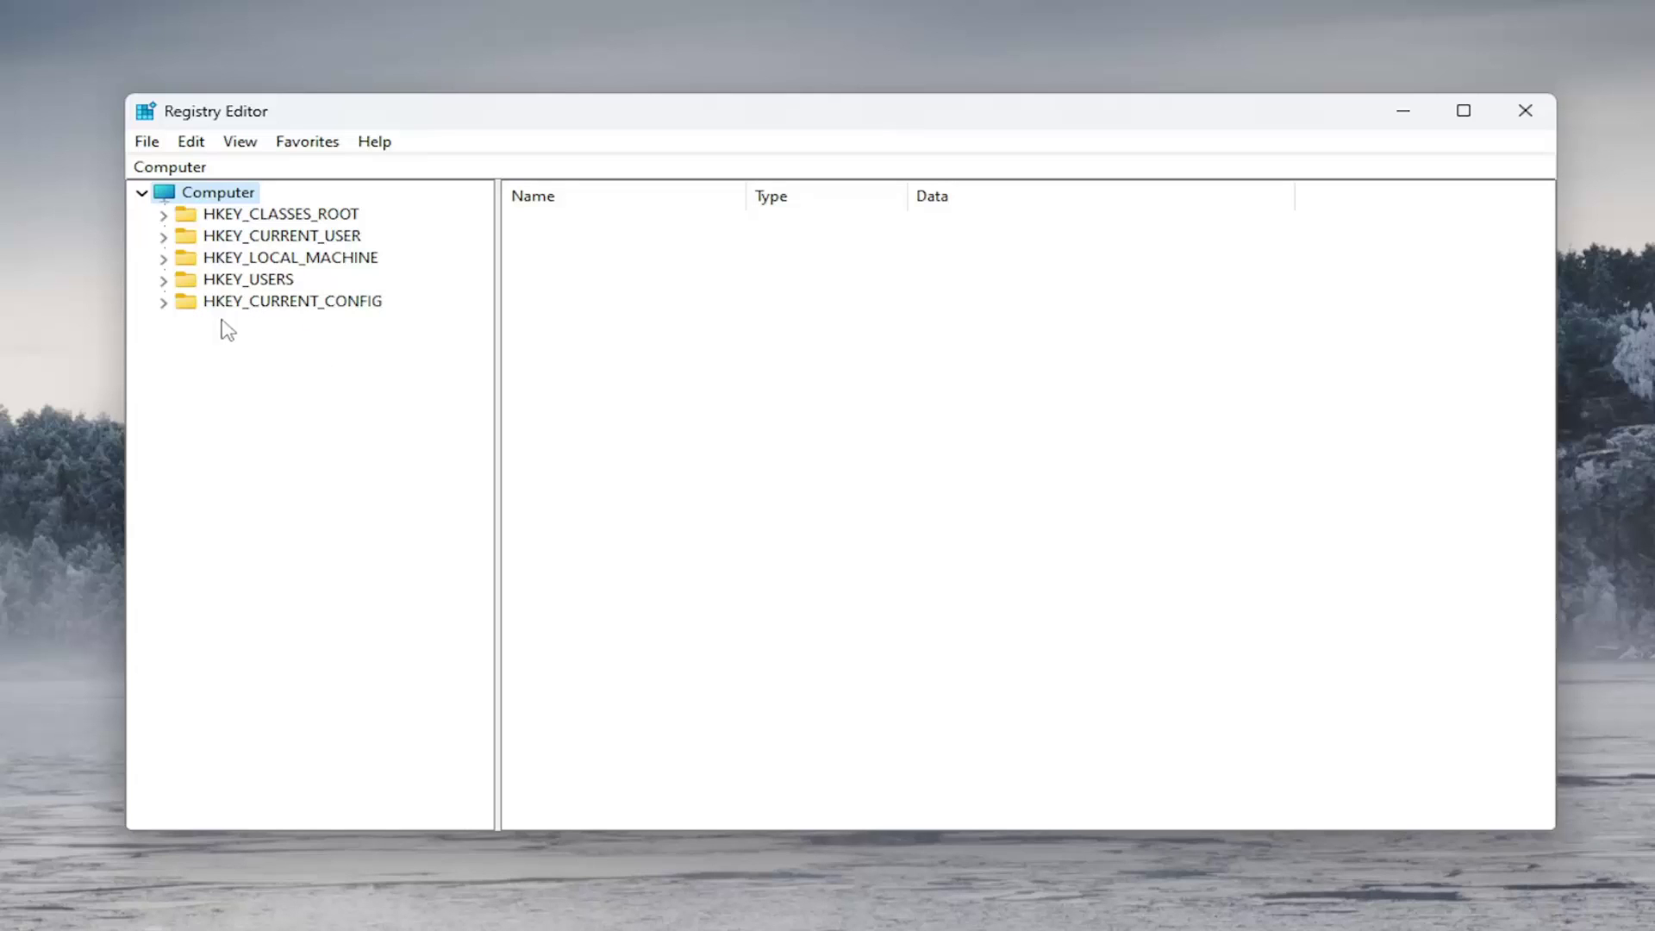
Step: Navigate to HKEY_CURRENT_USER\Control Panel\Desktop and select the ForegroundFlashCount value
double_click(262, 238)
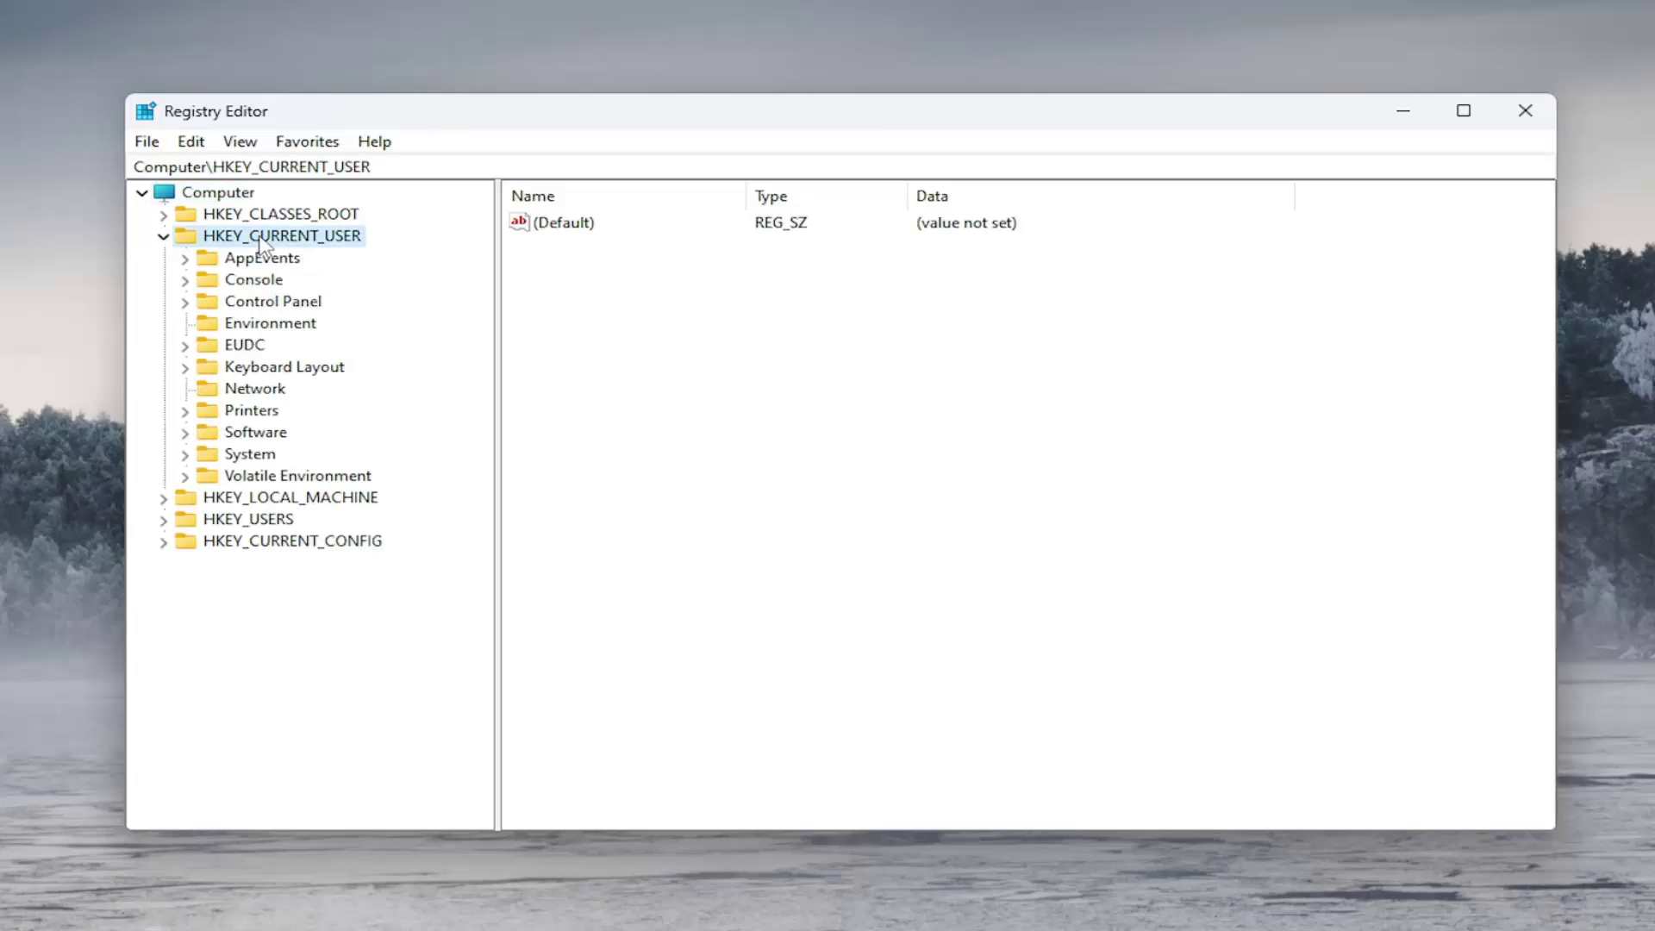
double_click(271, 303)
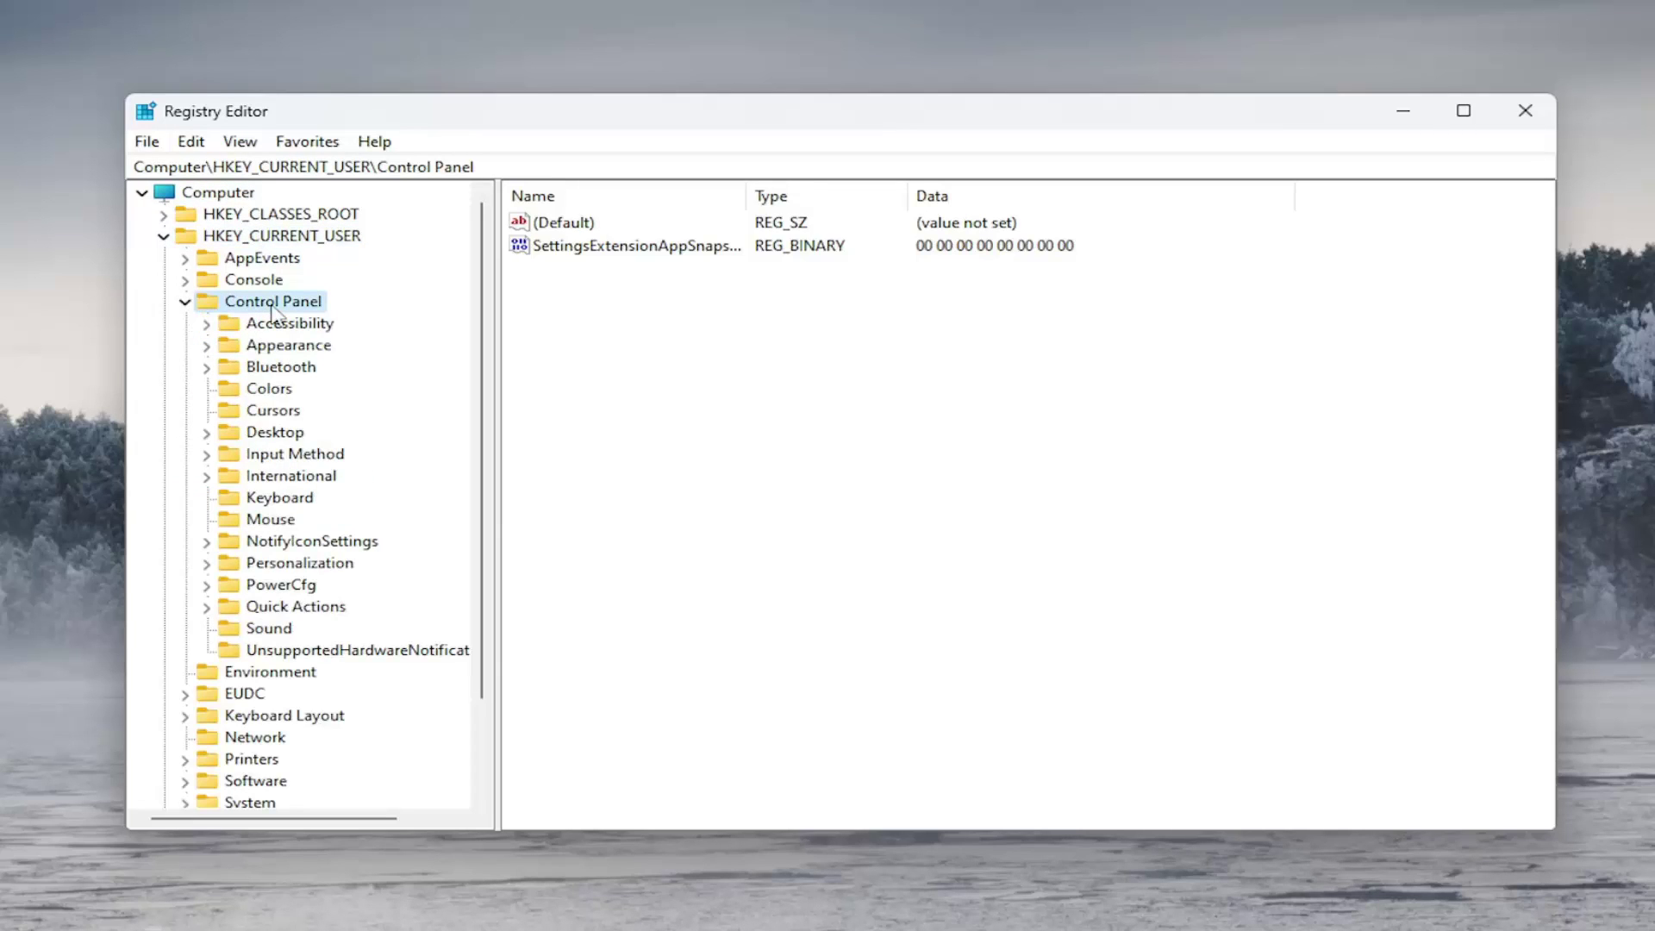
left_click(274, 435)
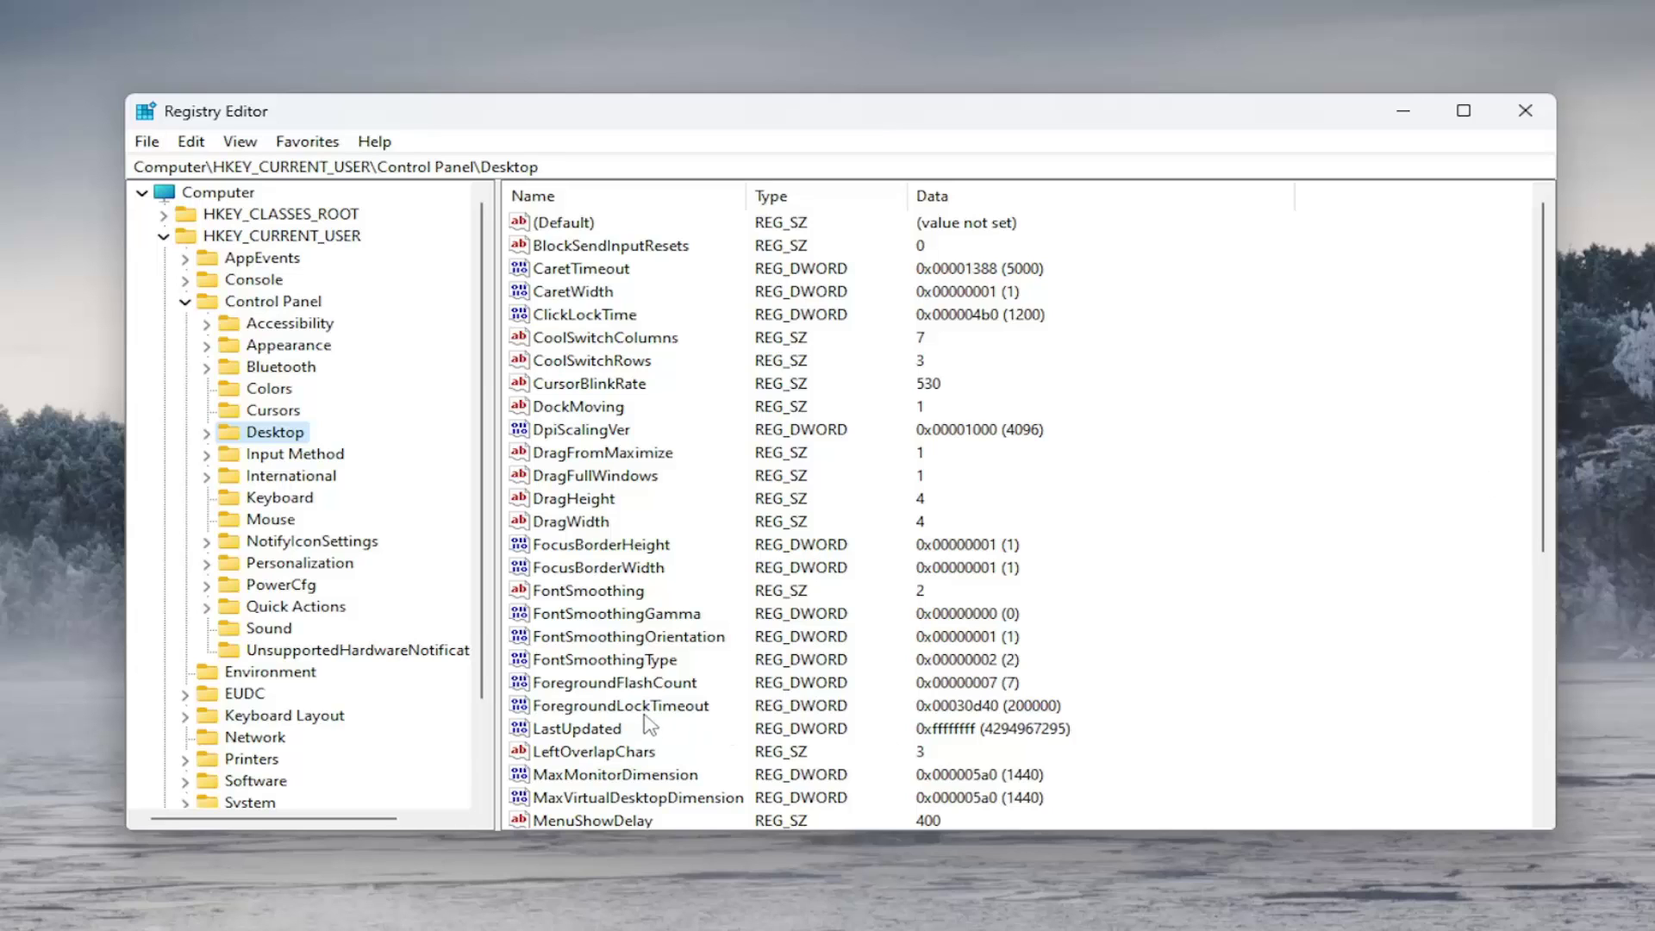
left_click(603, 686)
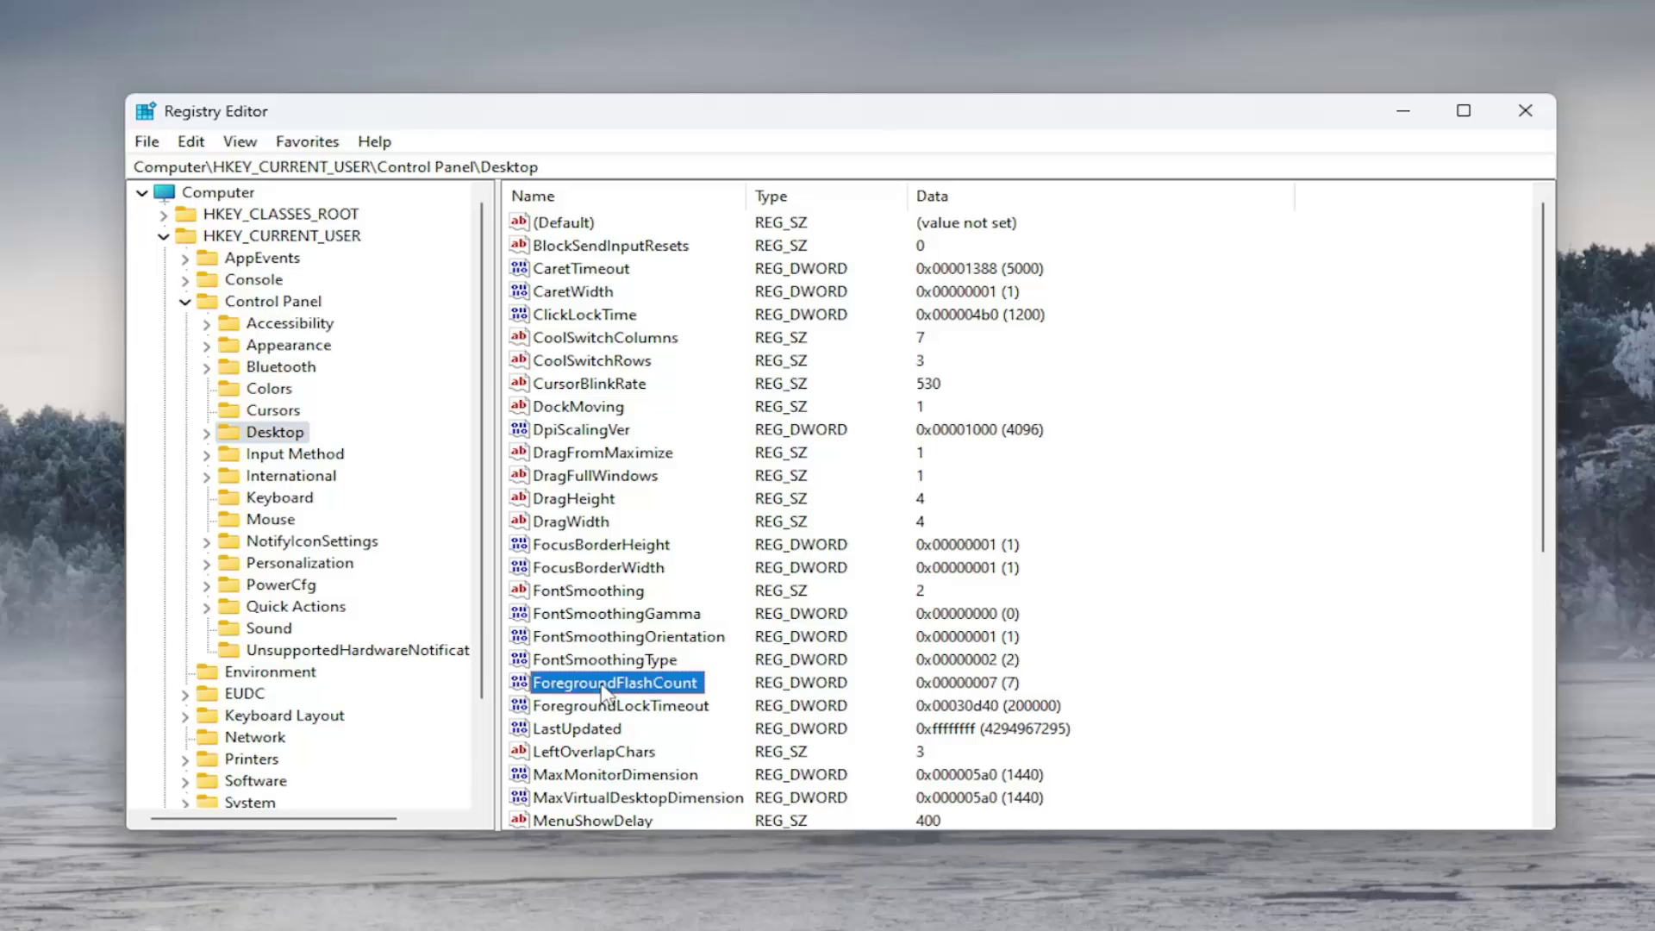
Step: Change ForegroundFlashCount's value data from 7 to 0, then collapse the HKEY_CURRENT_USER tree
double_click(603, 685)
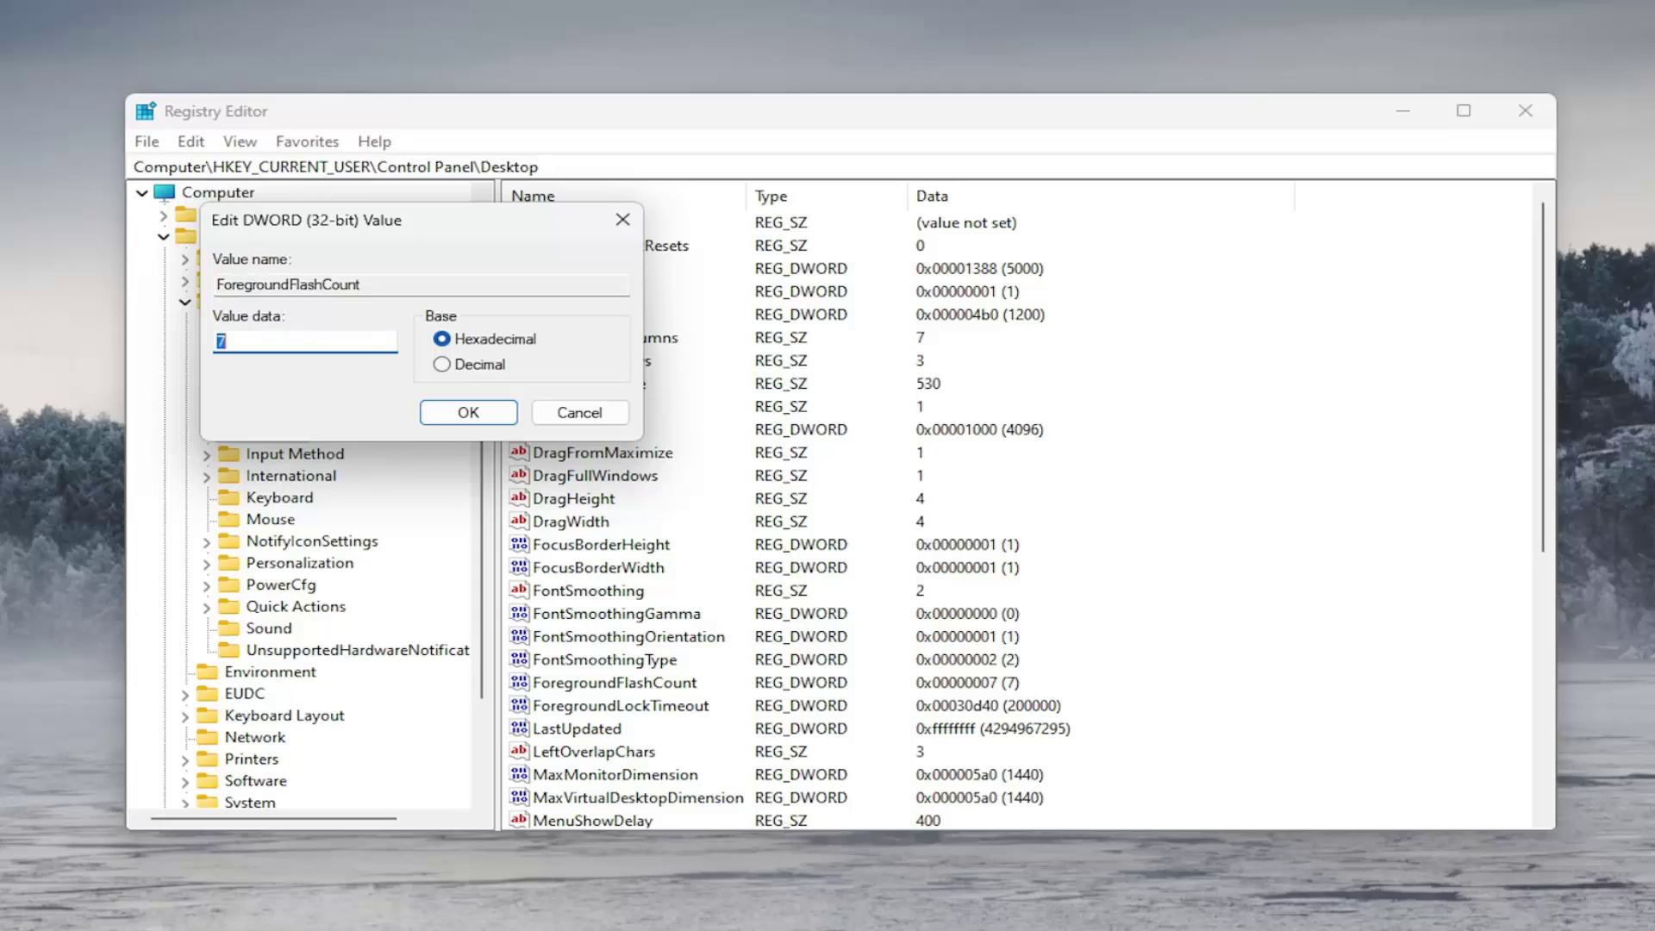
type("7")
key("BackSpace")
type("0")
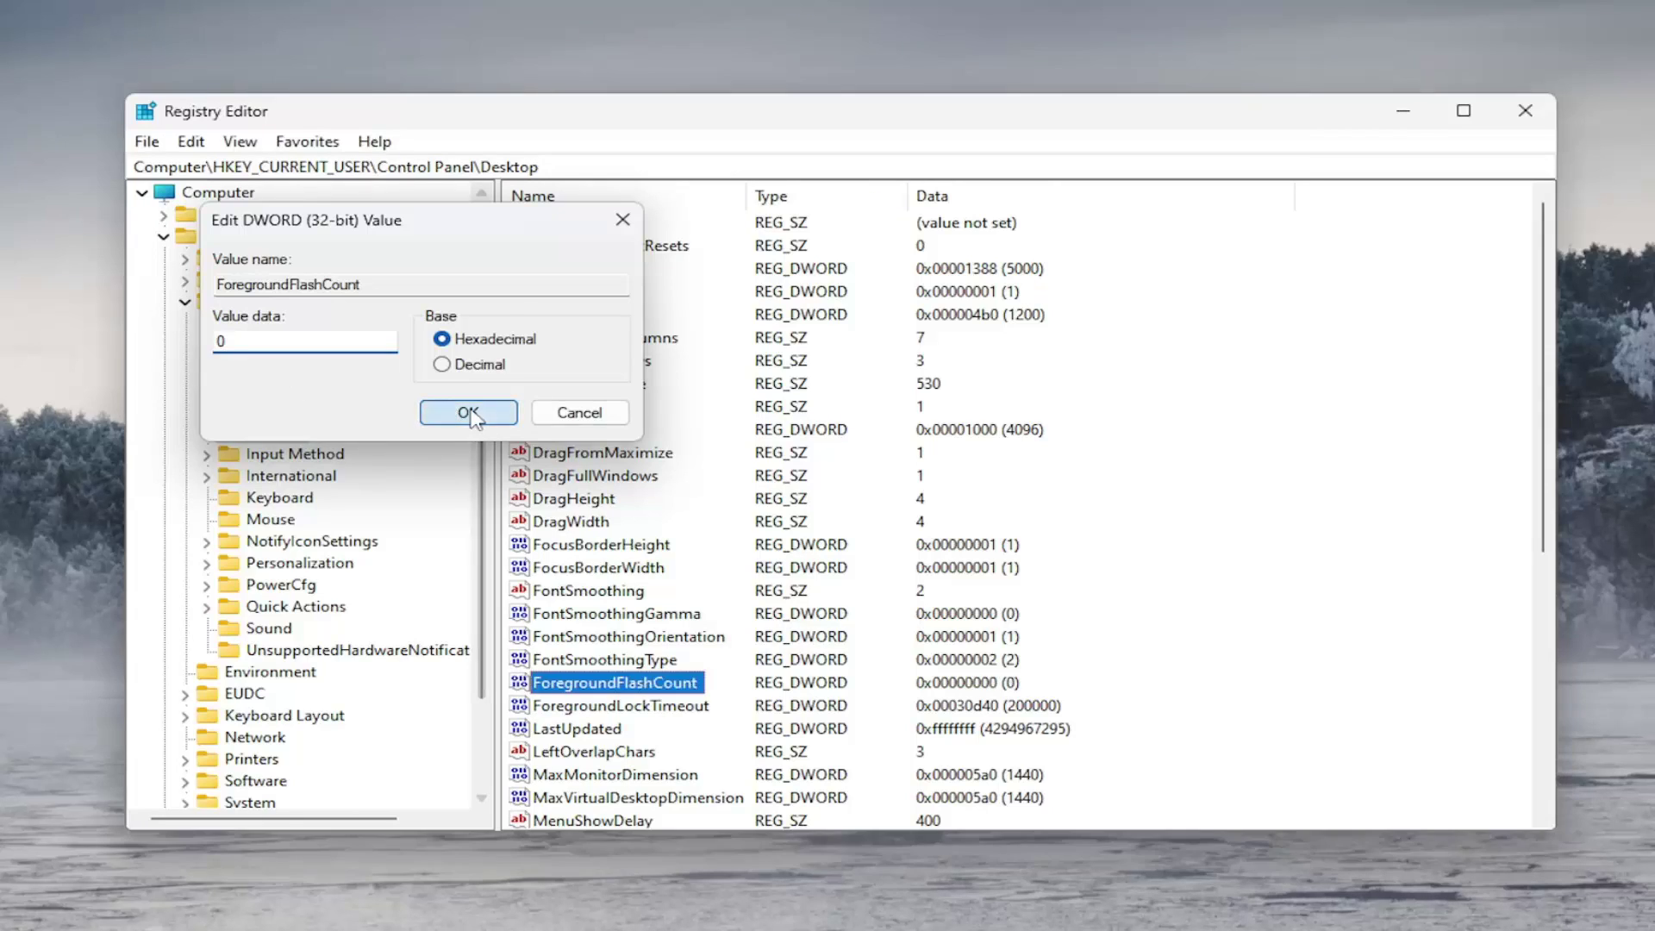
left_click(468, 412)
left_click(182, 302)
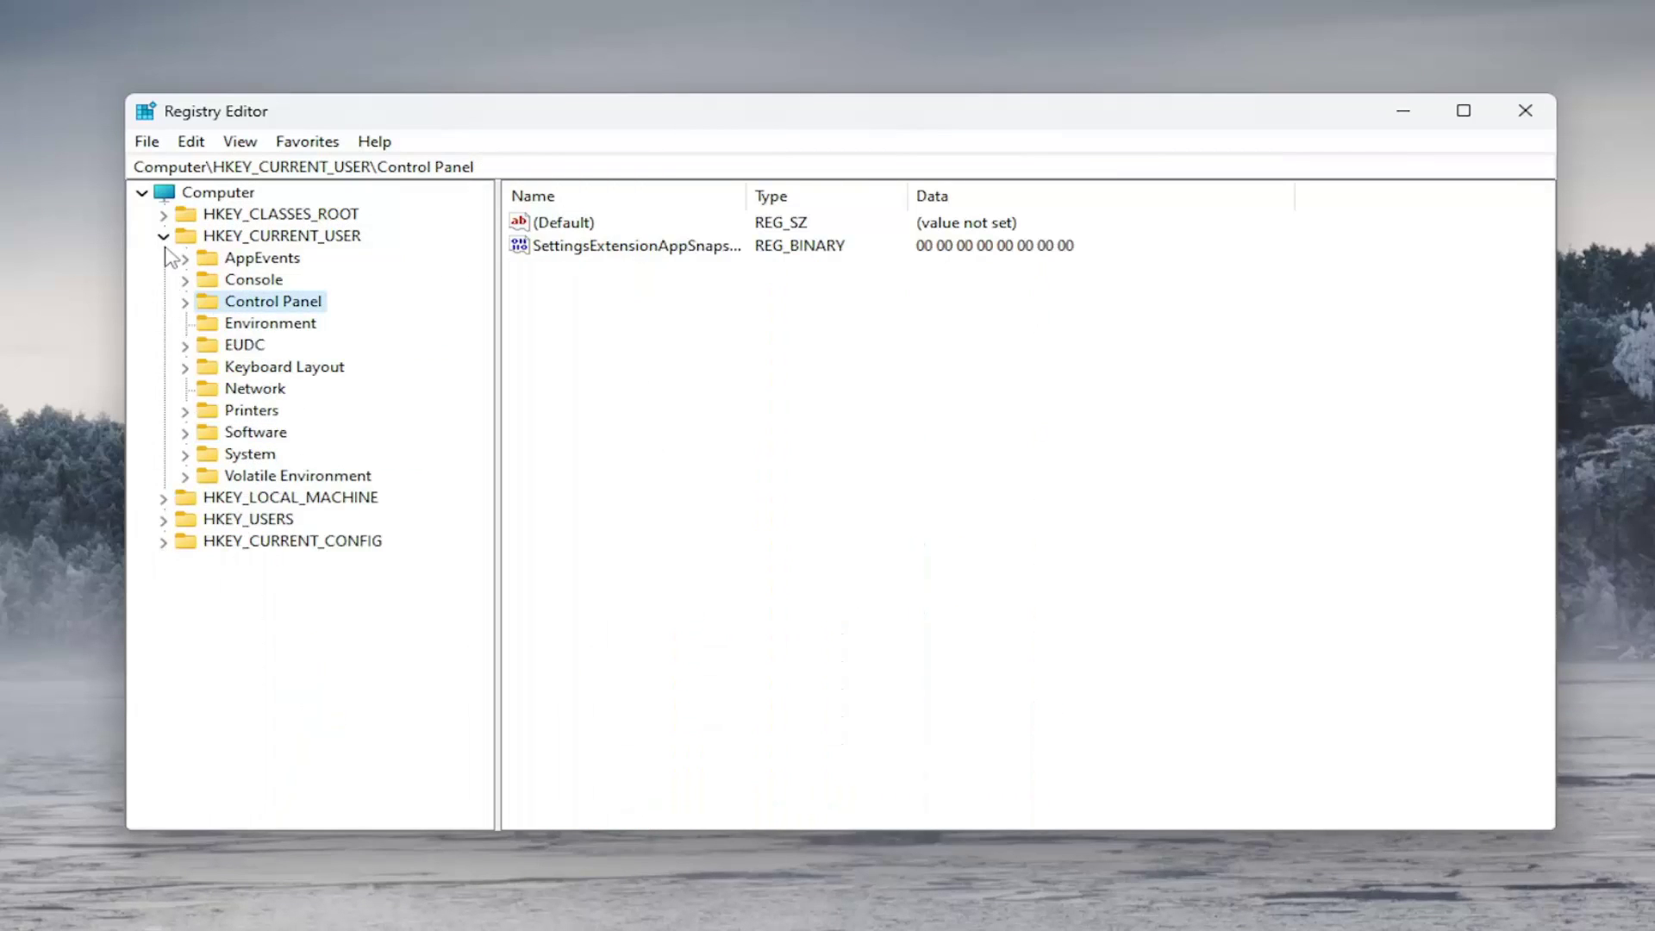
left_click(164, 236)
left_click(1436, 117)
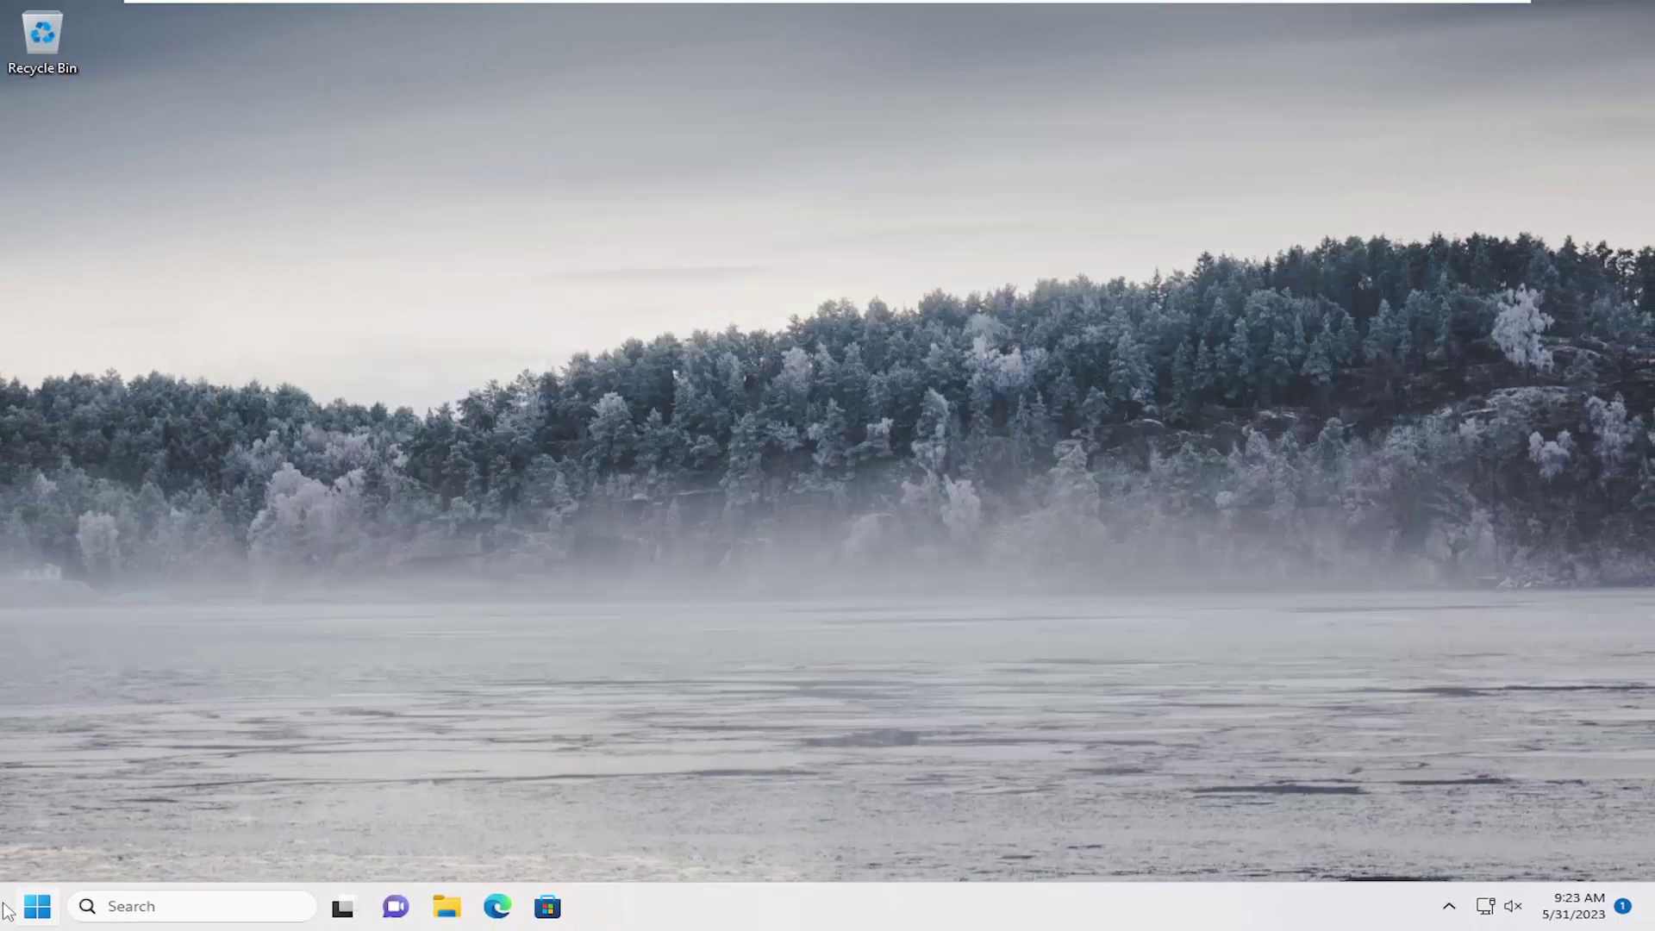
right_click(37, 905)
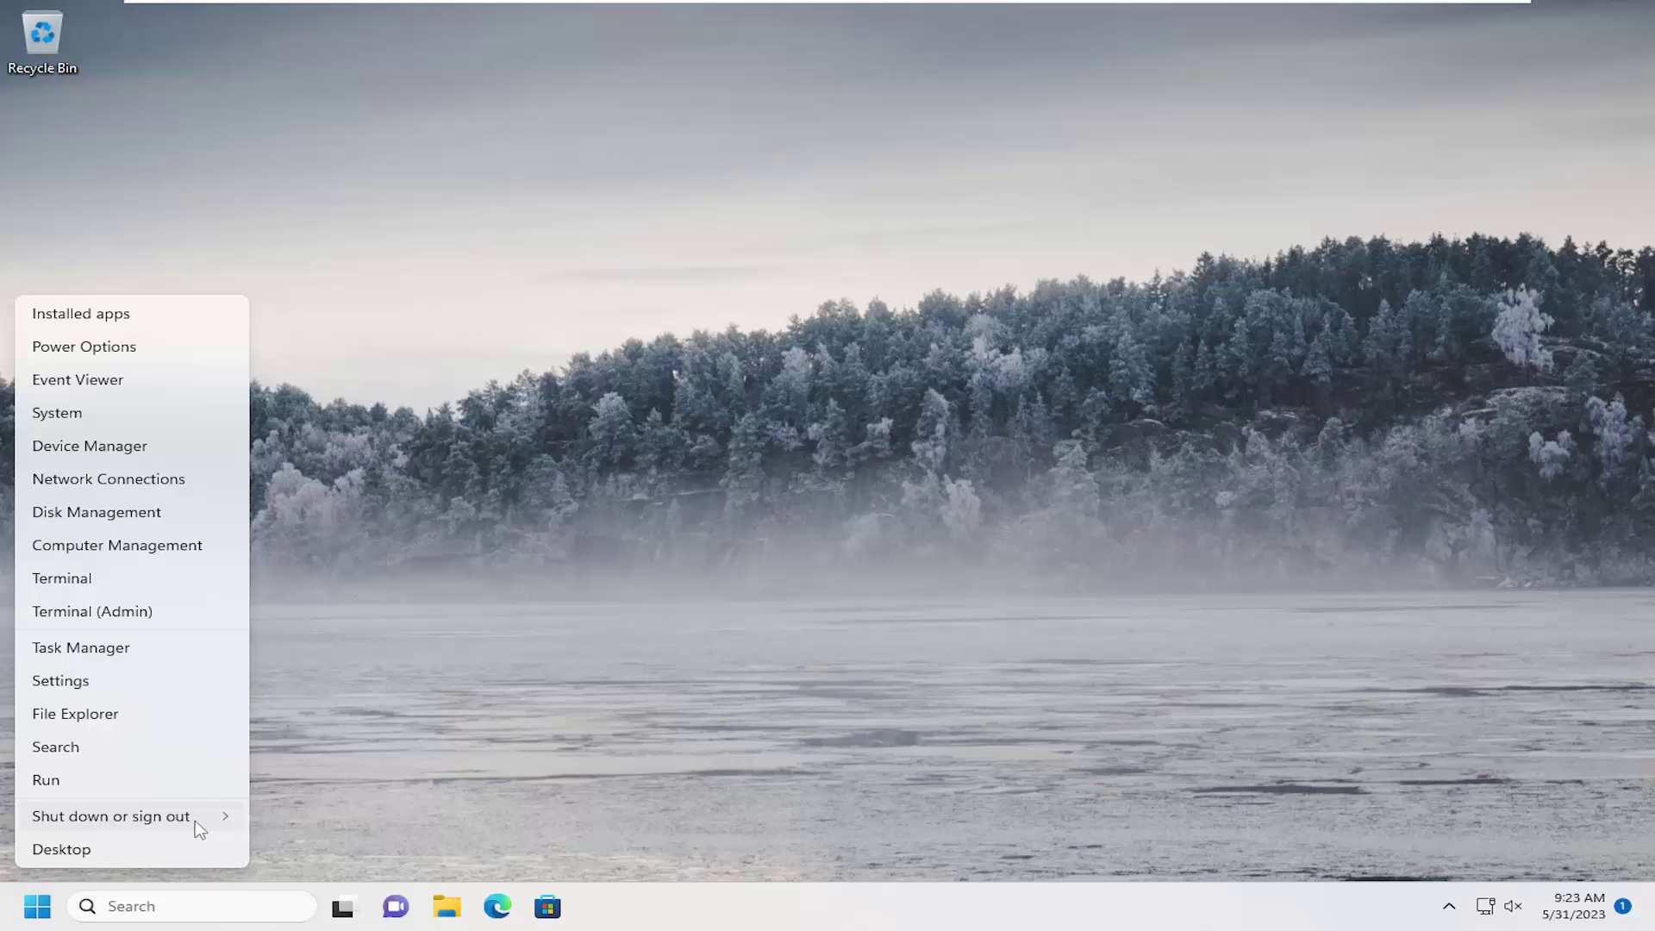